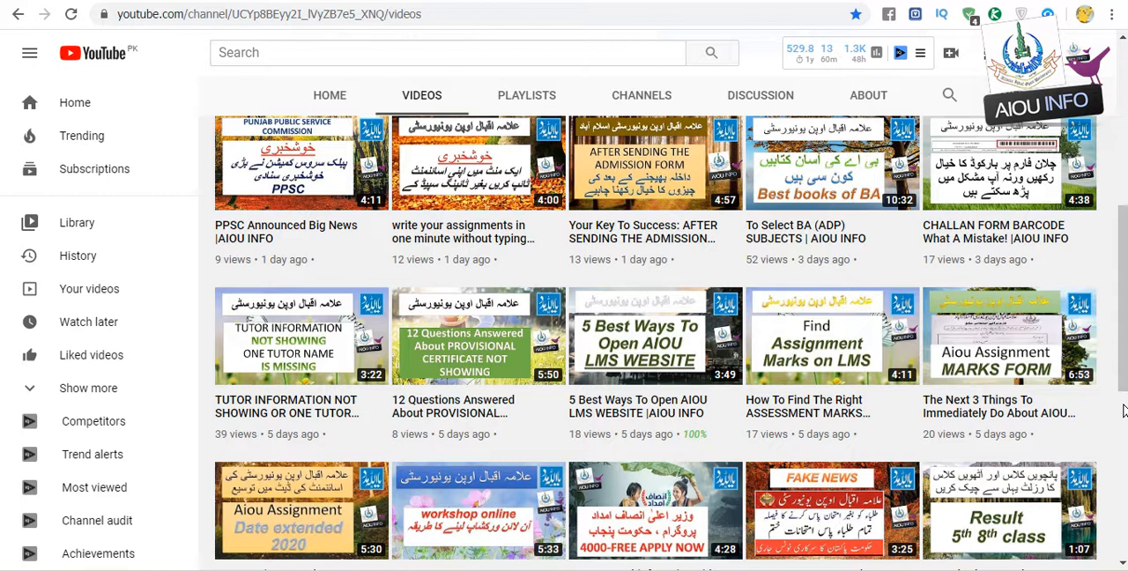
- Browse through the channel's uploaded videos list and return to the top of the channel page
scroll(1124, 410, "down", 5)
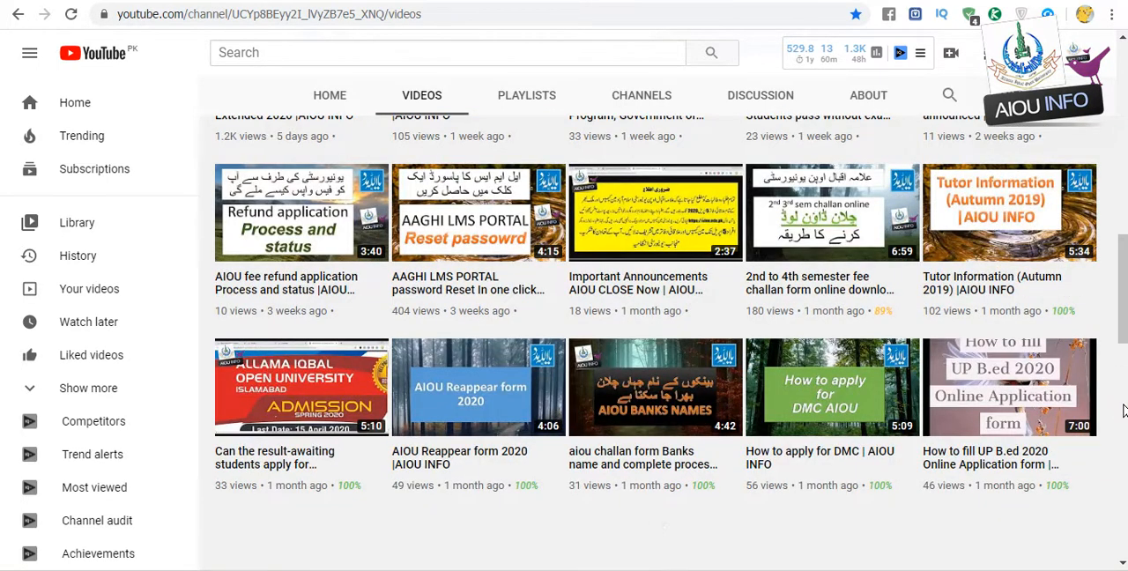
scroll(1124, 407, "down", 5)
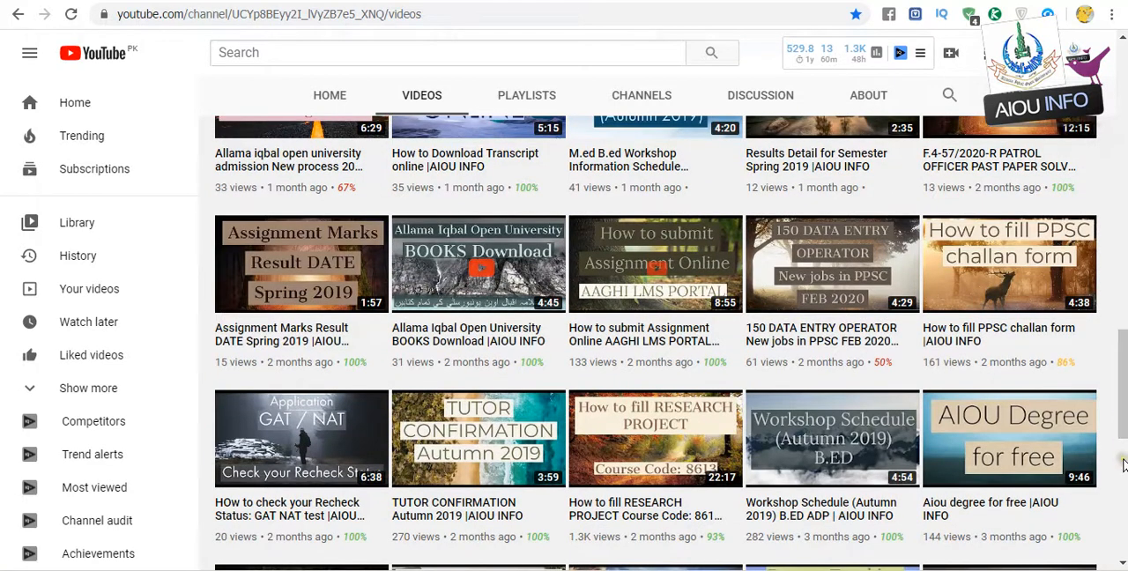
scroll(1123, 458, "down", 5)
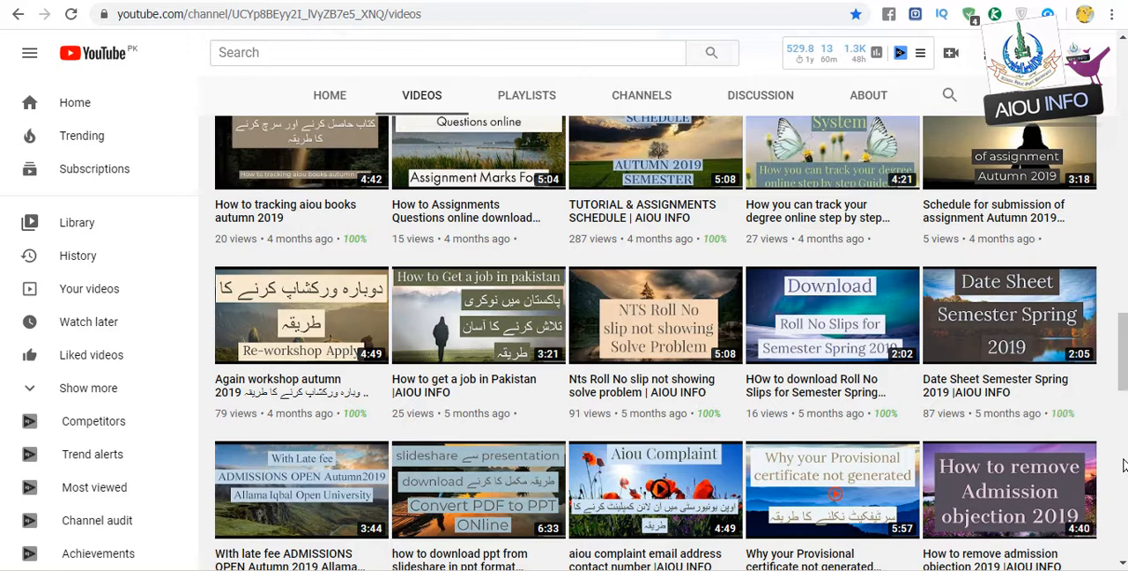
scroll(1123, 465, "down", 5)
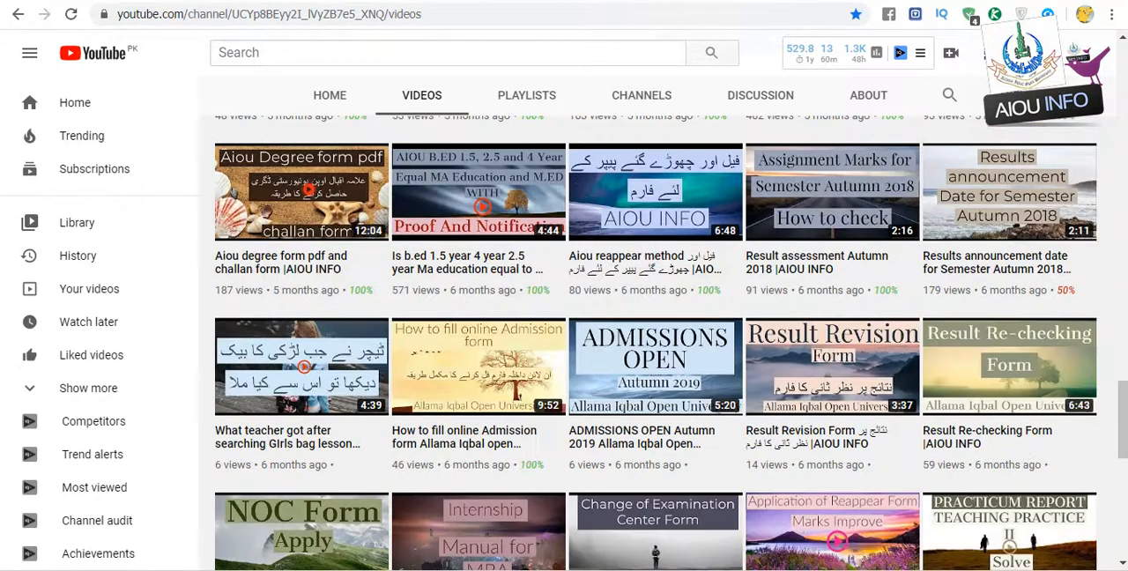
scroll(1124, 511, "down", 5)
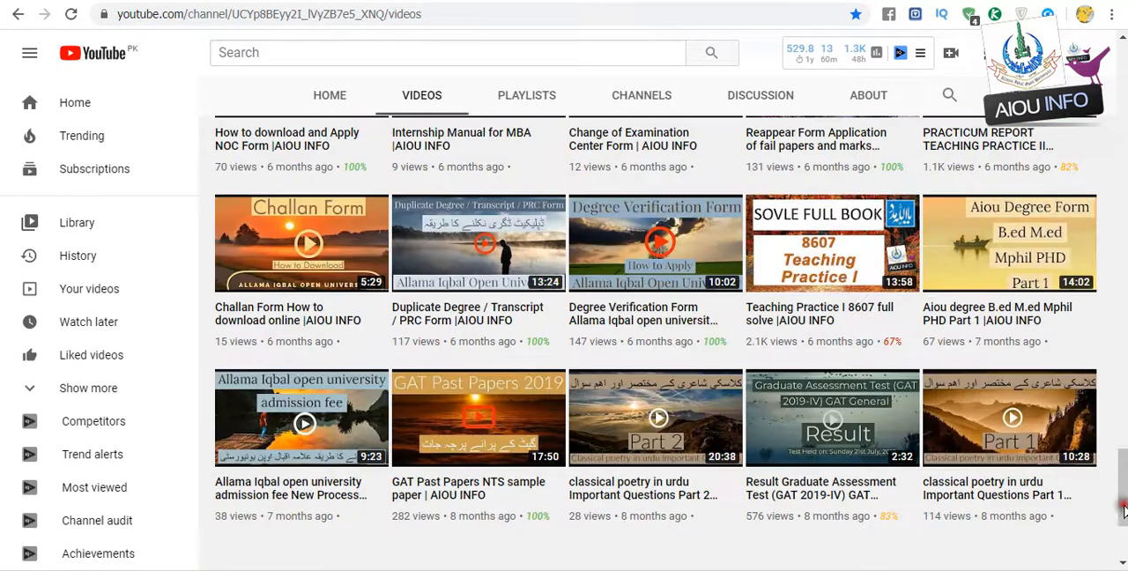
left_click_drag(1123, 511, 1126, 548)
left_click(1125, 548)
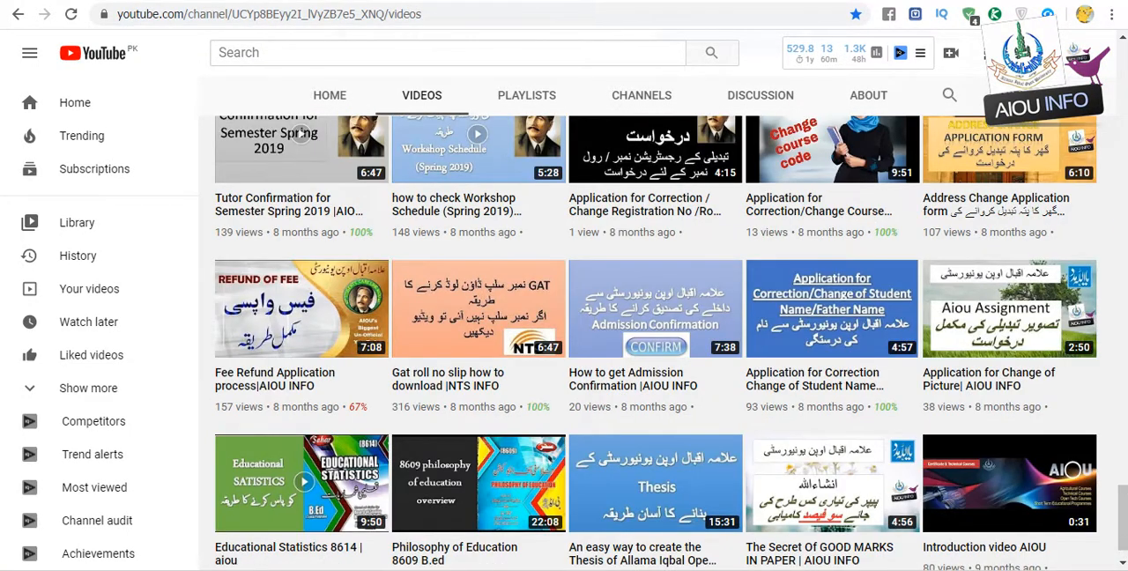
left_click(1123, 233)
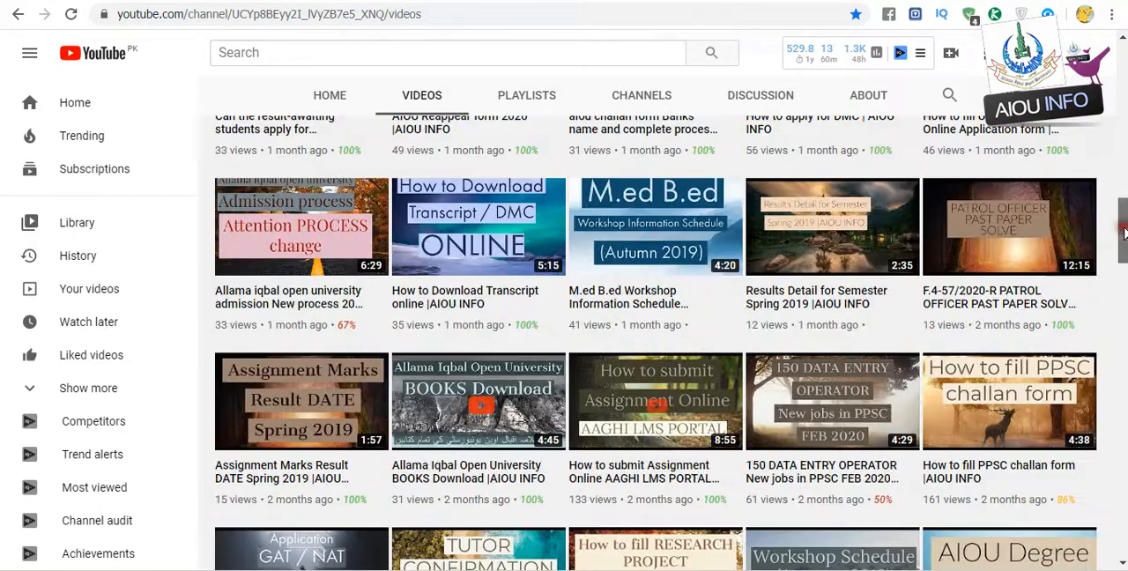
left_click(1123, 130)
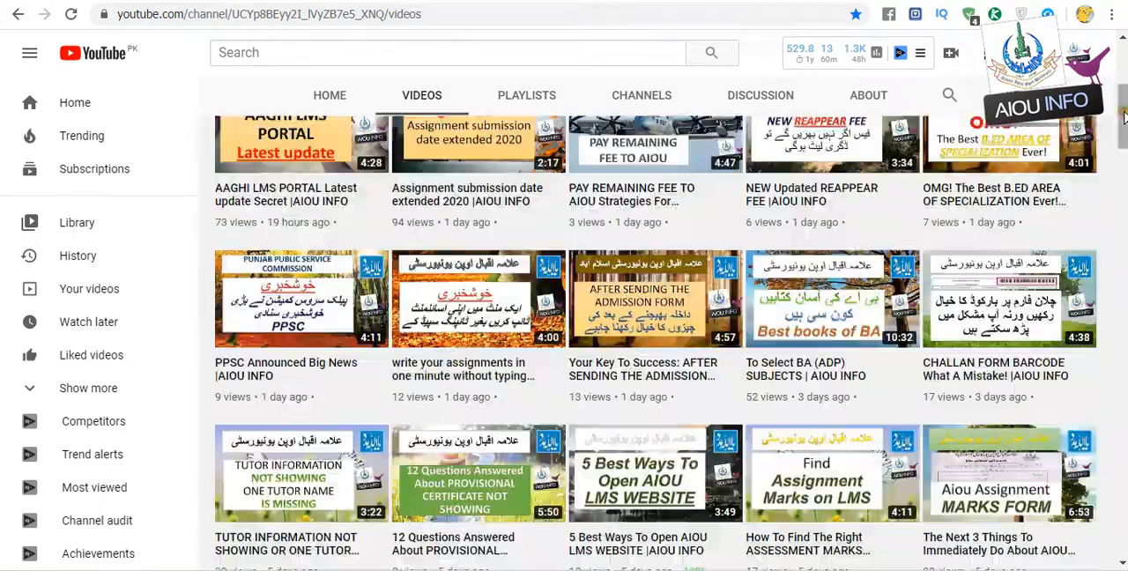
left_click(1124, 81)
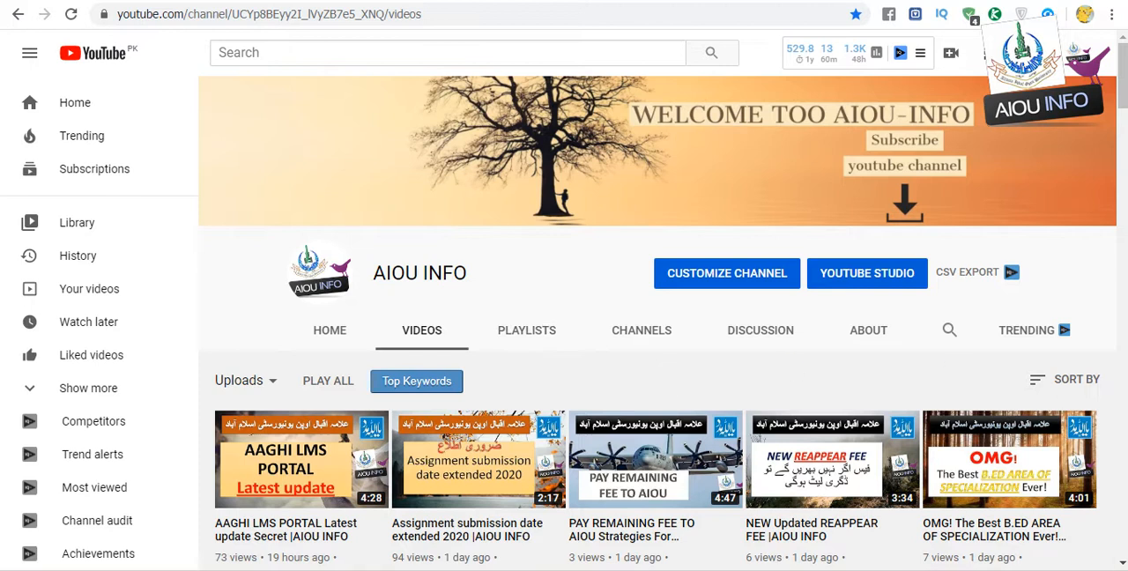
mouse_move(1090, 498)
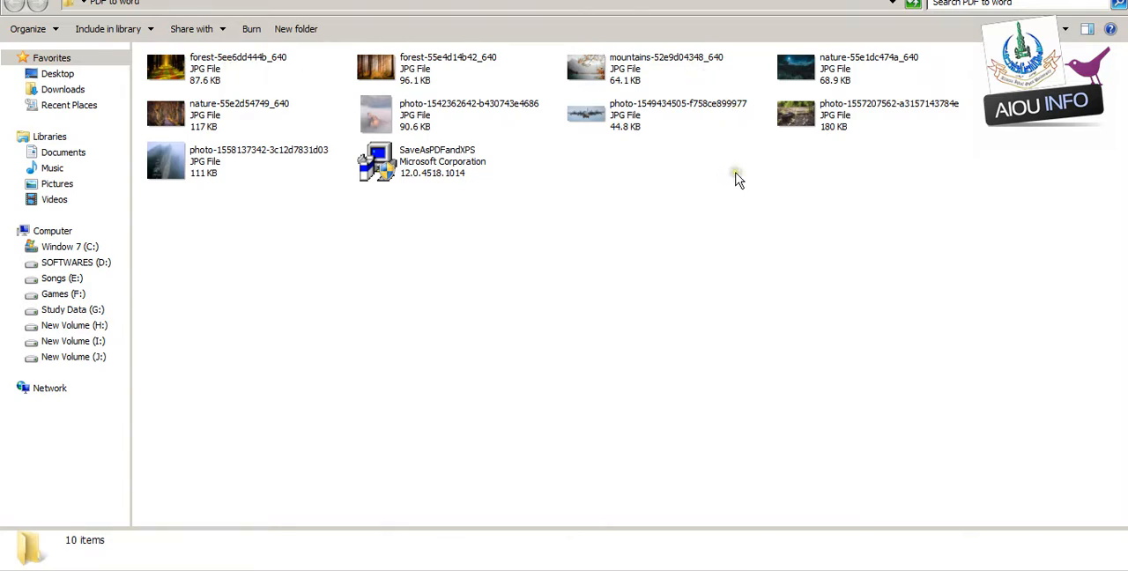
- Rename the image forest-5ee6dd444b_640 as 1
left_click(226, 56)
right_click(226, 58)
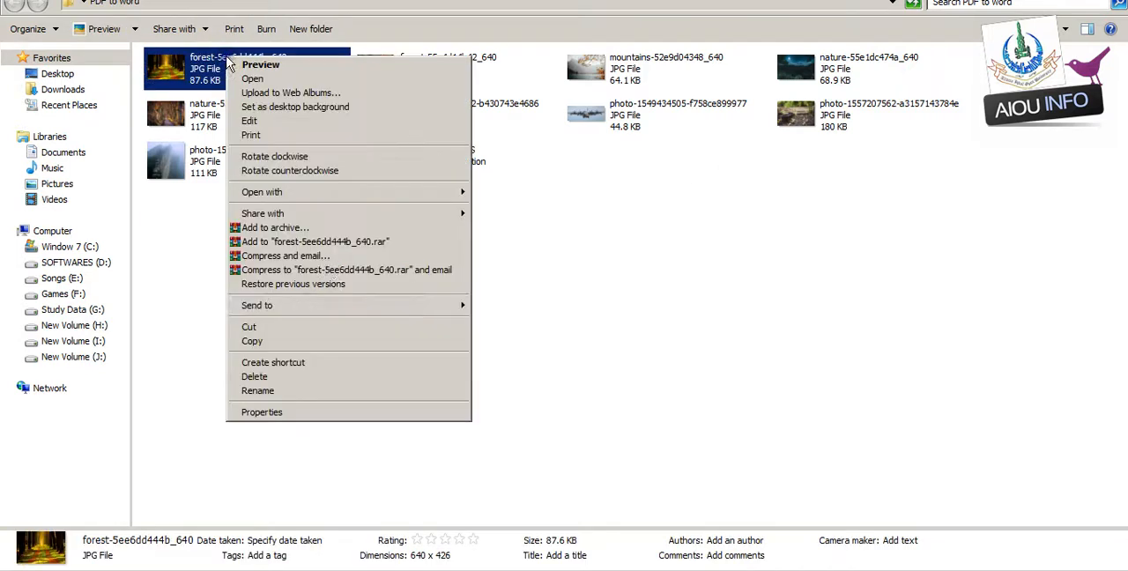
left_click(339, 395)
type("1")
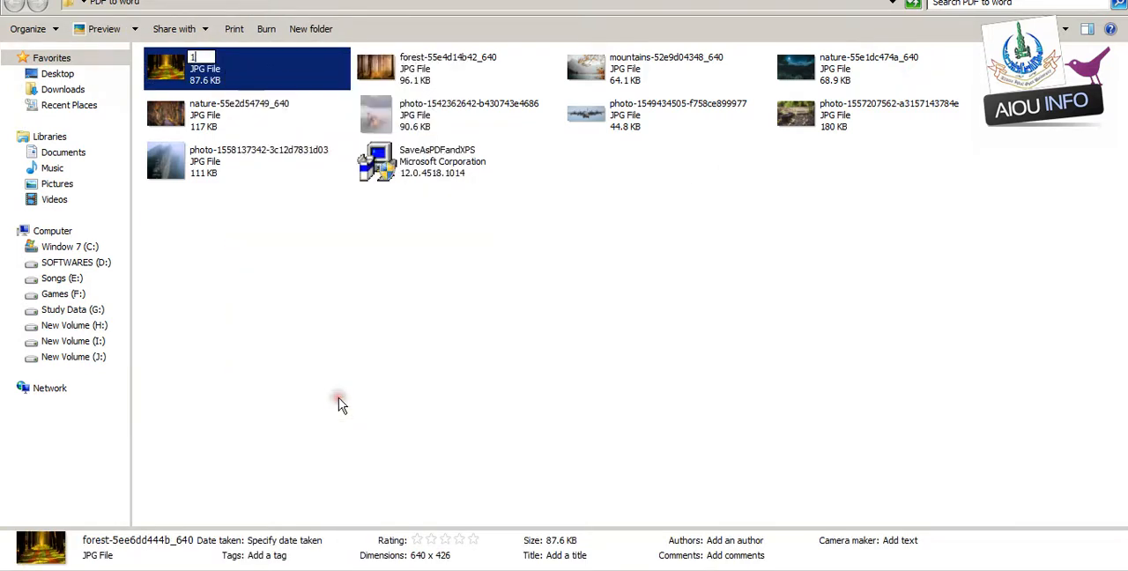
left_click(474, 288)
- Rename the image forest-55e4d14b42_640 as 2
left_click(404, 63)
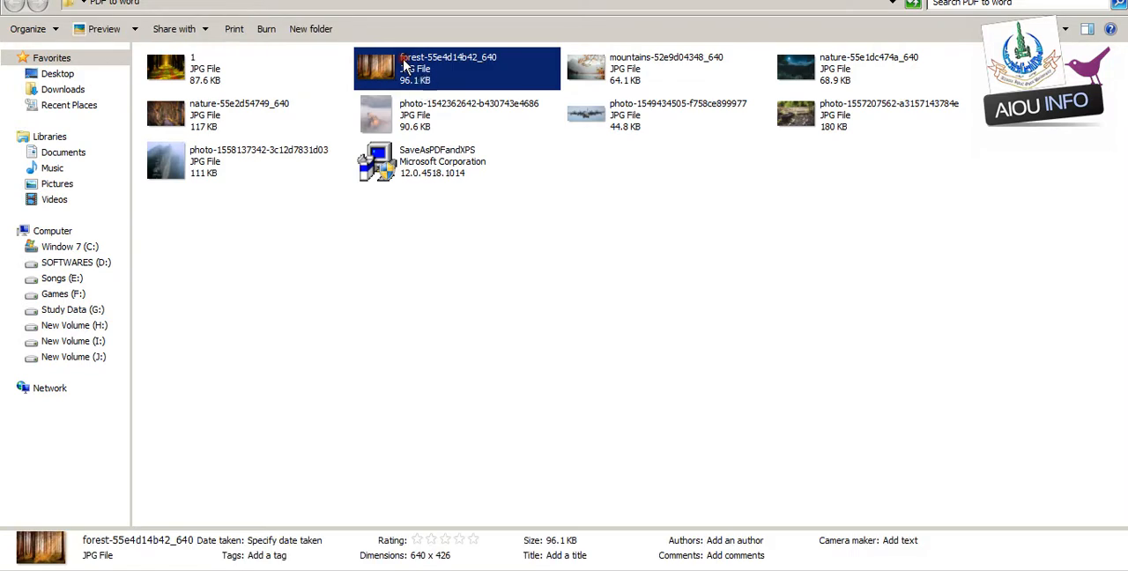
right_click(404, 63)
left_click(506, 394)
type("2")
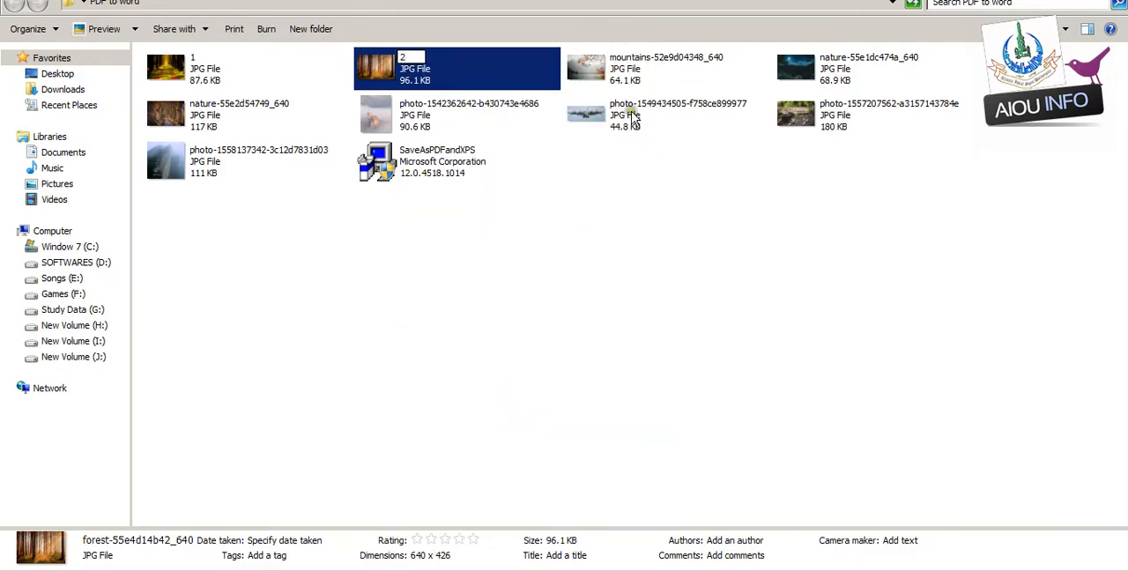
left_click(632, 176)
- Rename the image mountains-52e9d04348_640 as 3
left_click(624, 80)
right_click(624, 79)
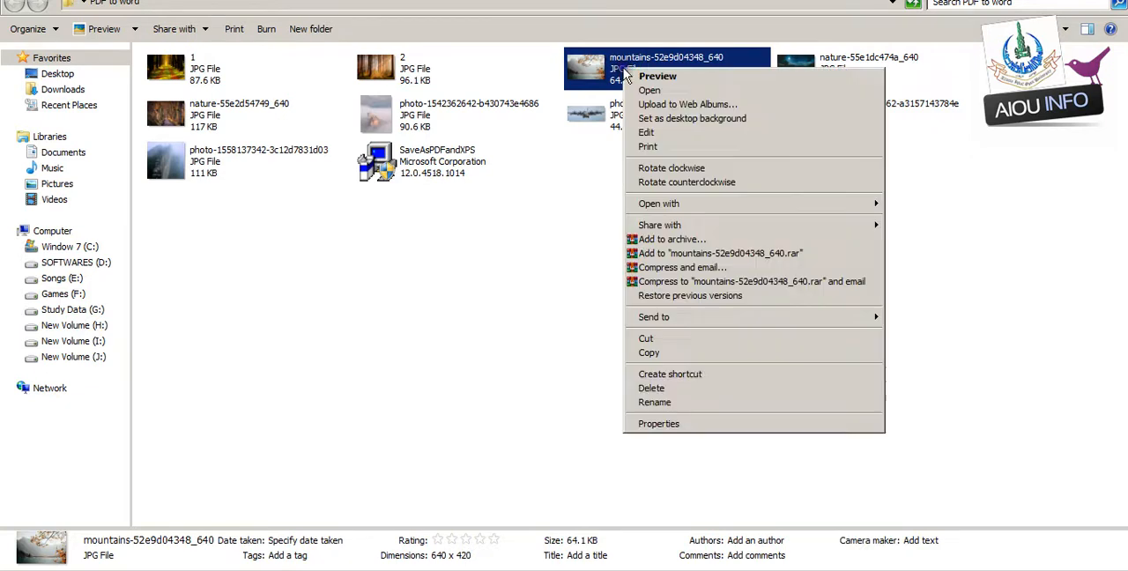
left_click(701, 402)
type("3")
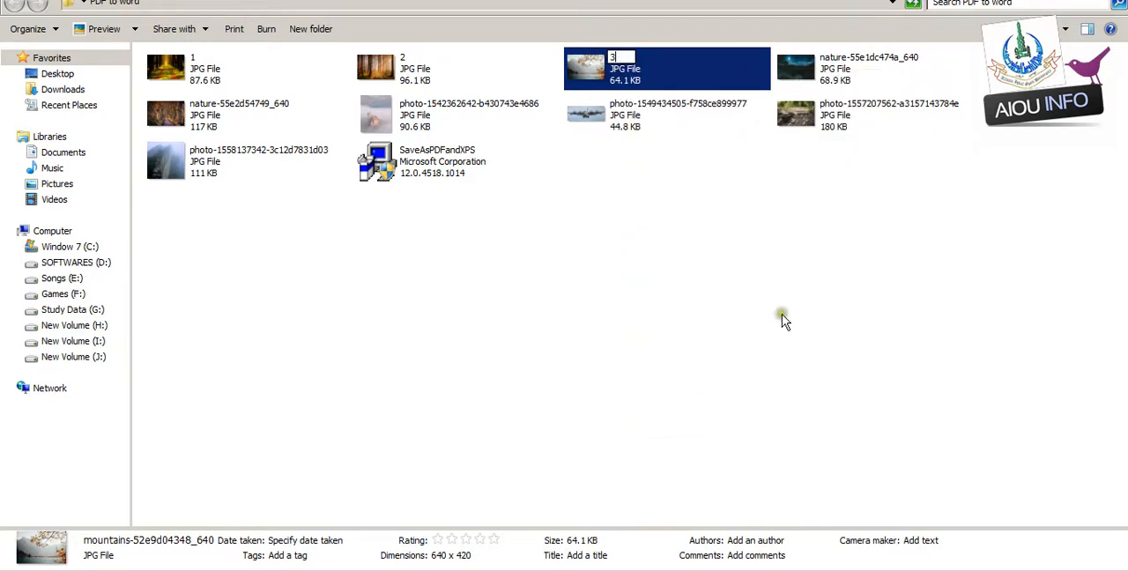
left_click(810, 209)
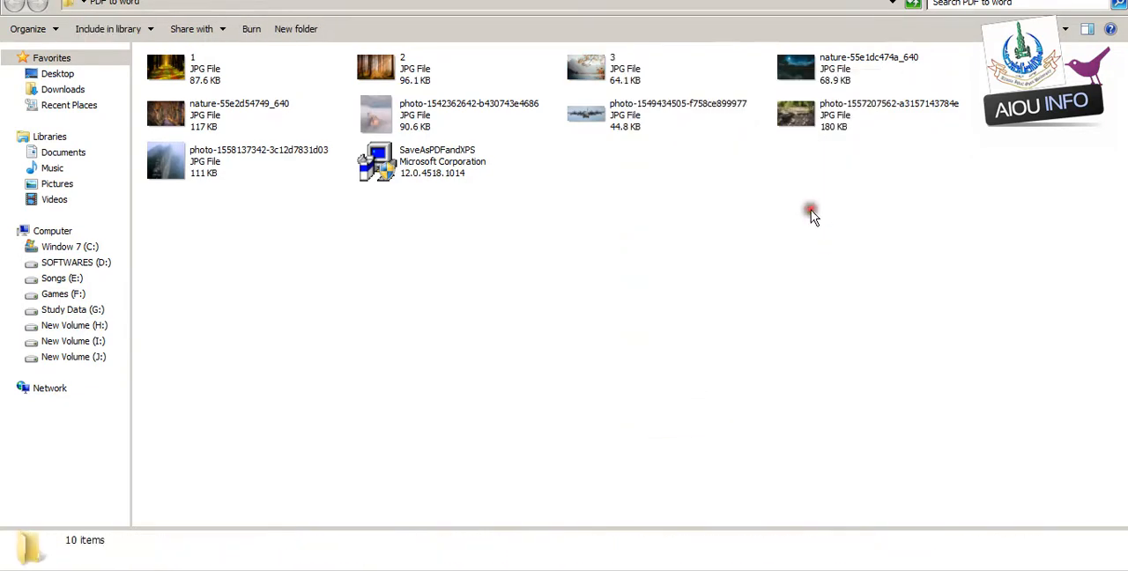
- Rename the image nature-55e1dc474a_640 as 4
left_click(819, 63)
right_click(819, 64)
left_click(903, 401)
type("4")
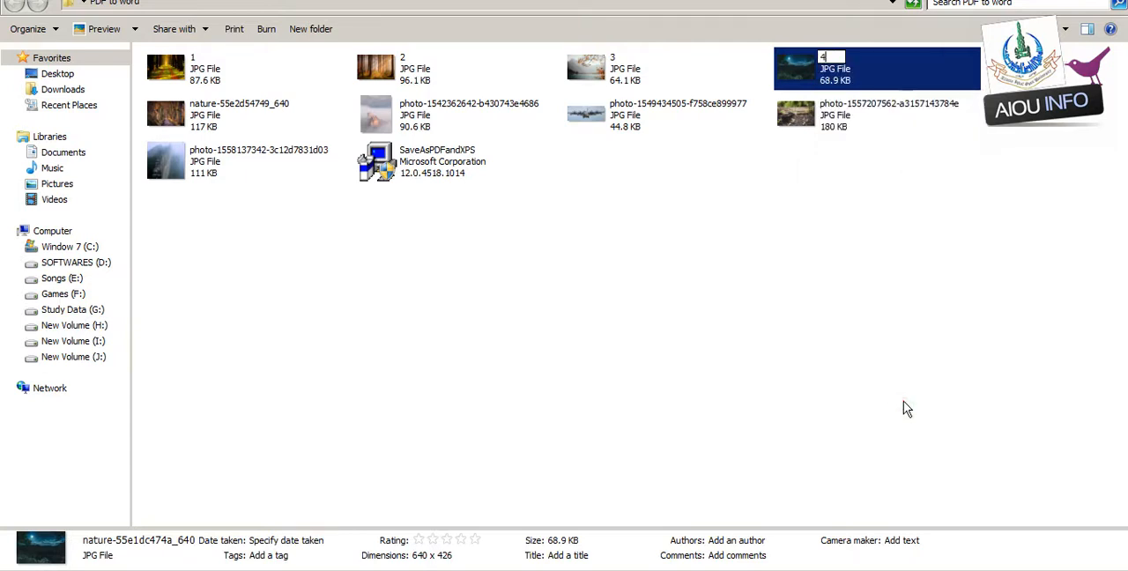
left_click(445, 276)
- Rename the image nature-55e2d54749_640 as 5
left_click(250, 126)
right_click(250, 126)
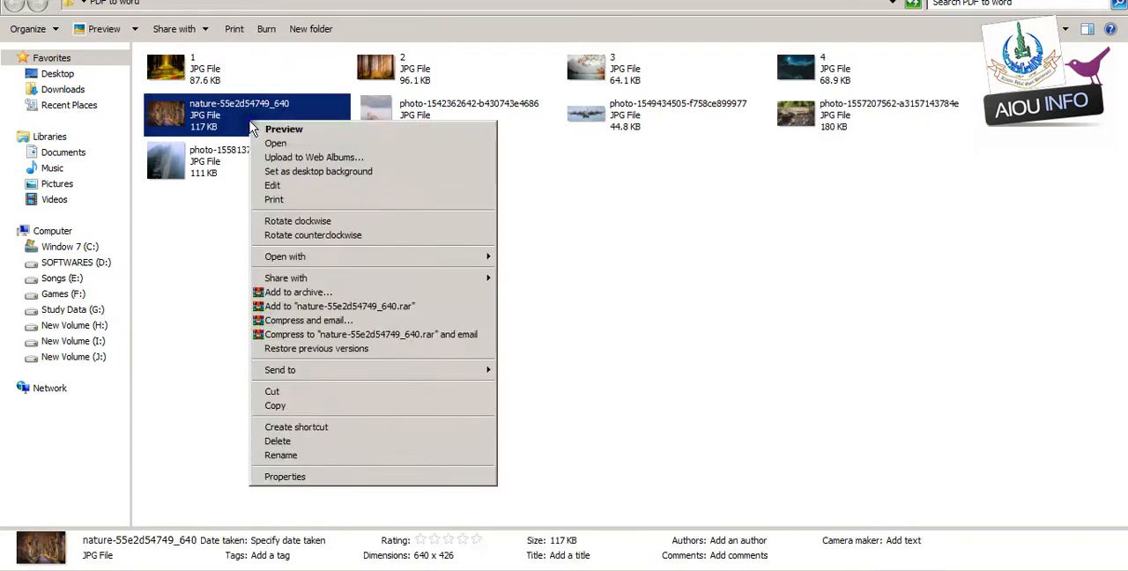
left_click(338, 456)
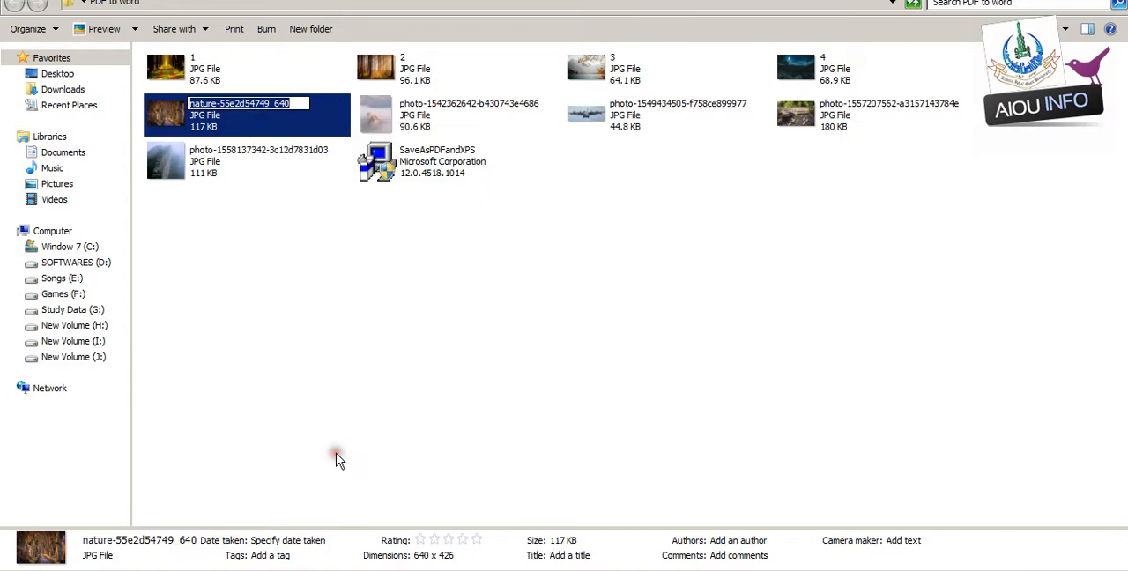
type("5")
left_click(372, 262)
right_click(413, 109)
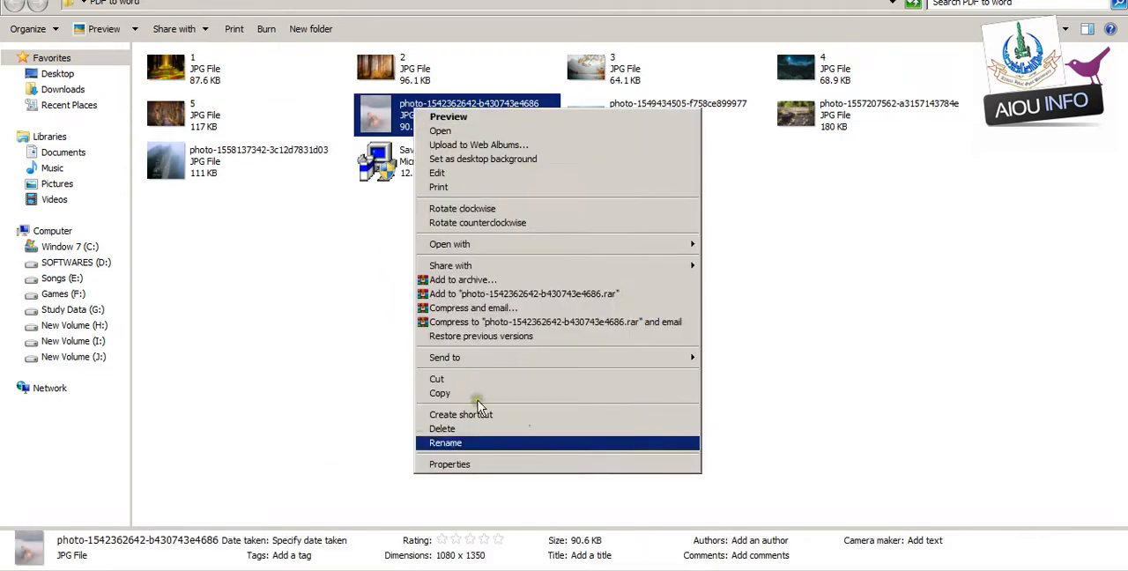
left_click(484, 445)
type("5")
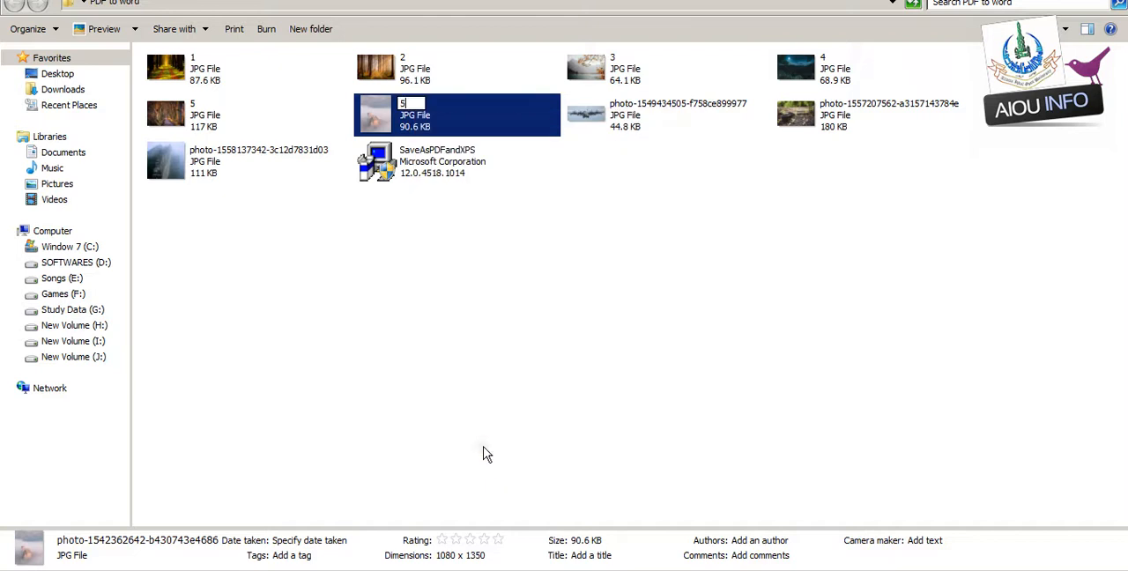
left_click(631, 284)
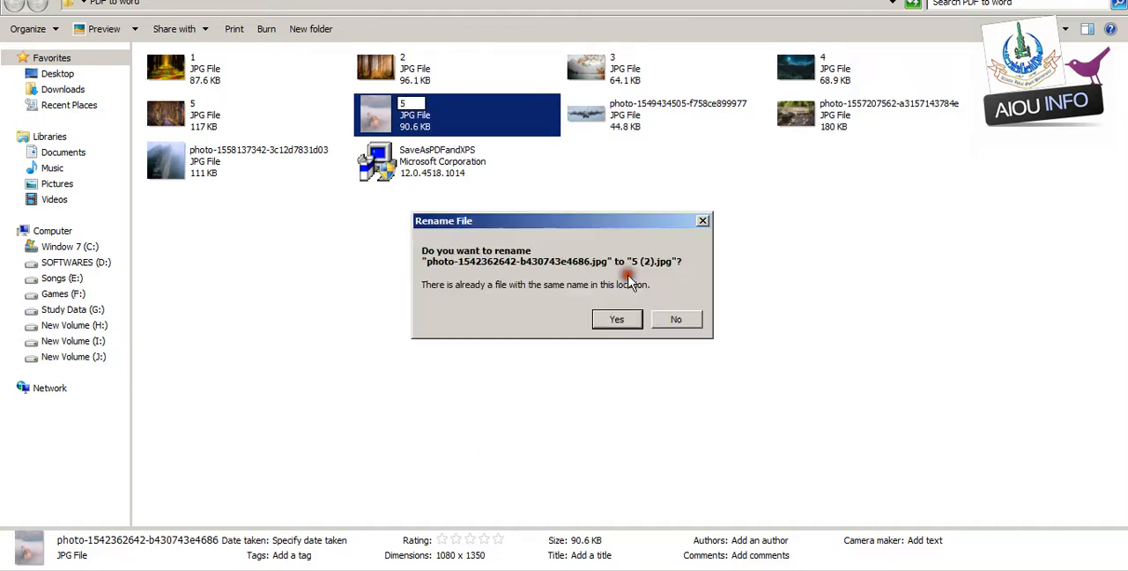
left_click(675, 319)
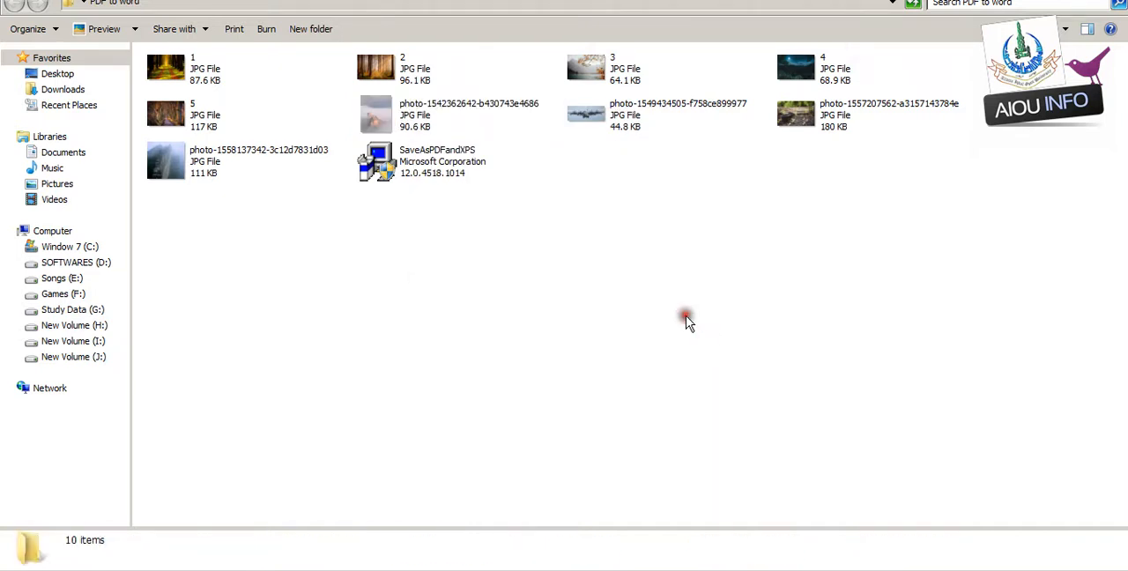
left_click(446, 113)
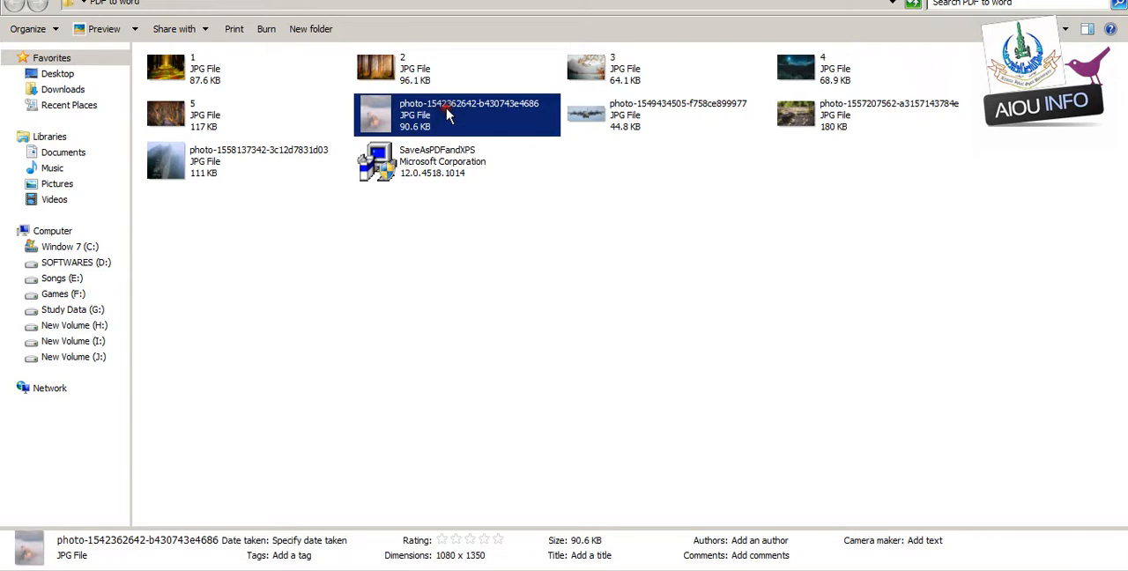
right_click(392, 123)
left_click(497, 456)
type("6")
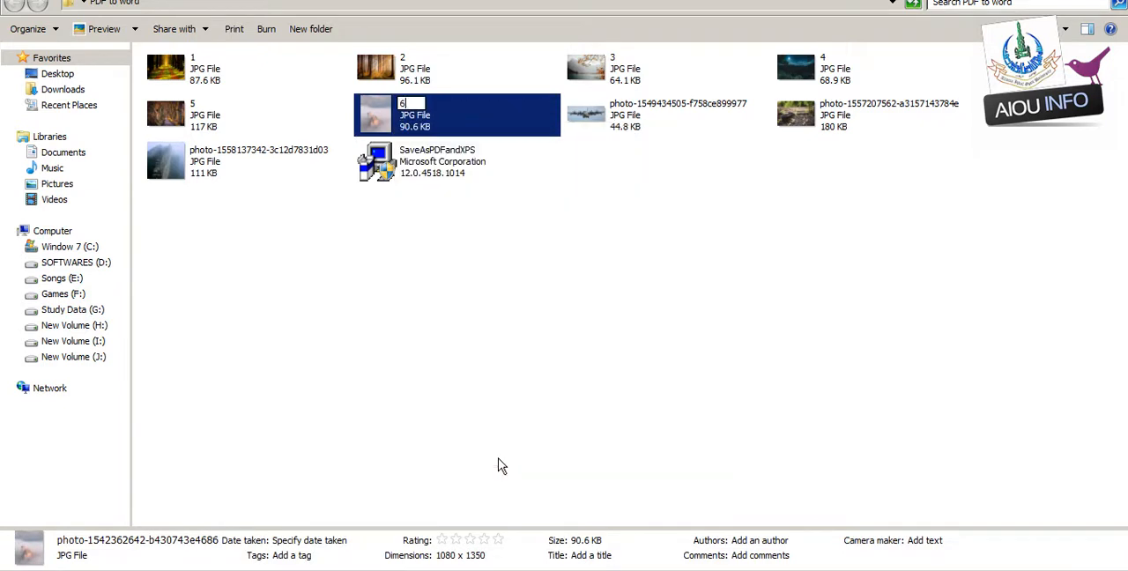
left_click(504, 457)
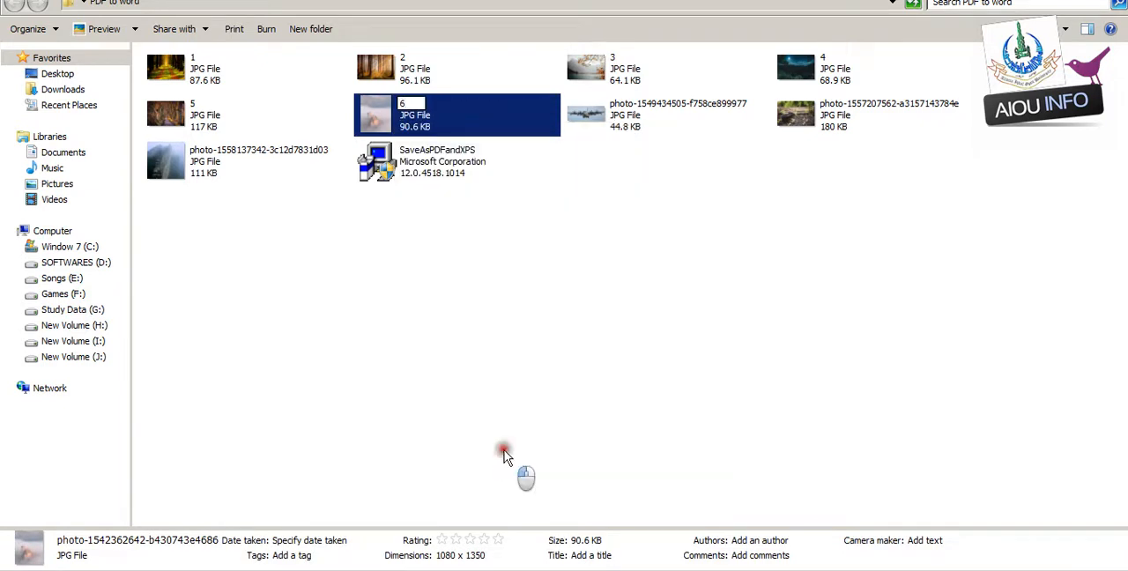
left_click(655, 102)
right_click(655, 103)
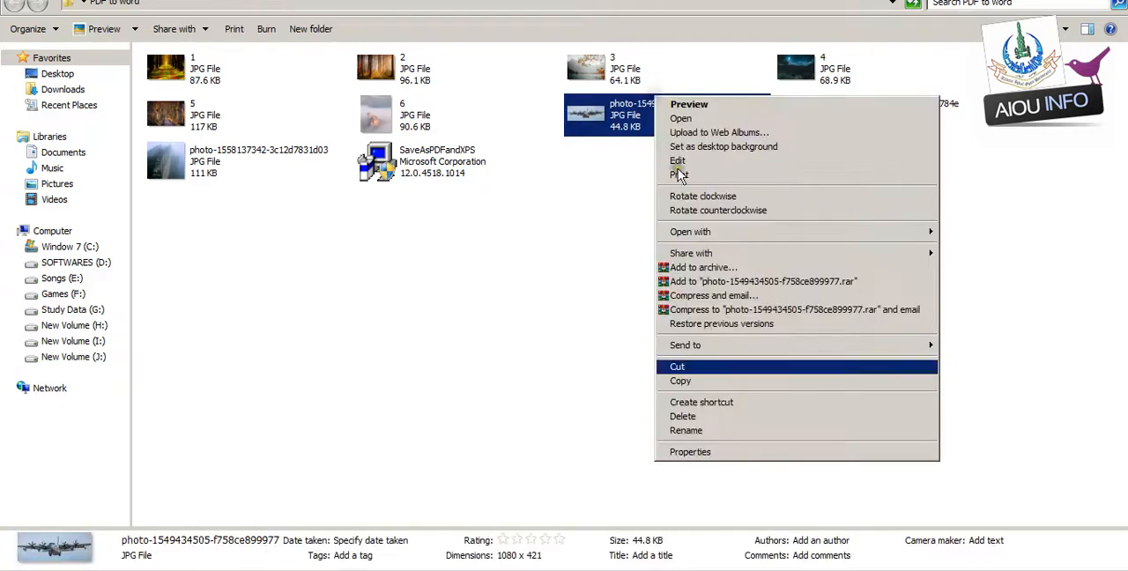
left_click(762, 432)
type("7")
left_click(804, 308)
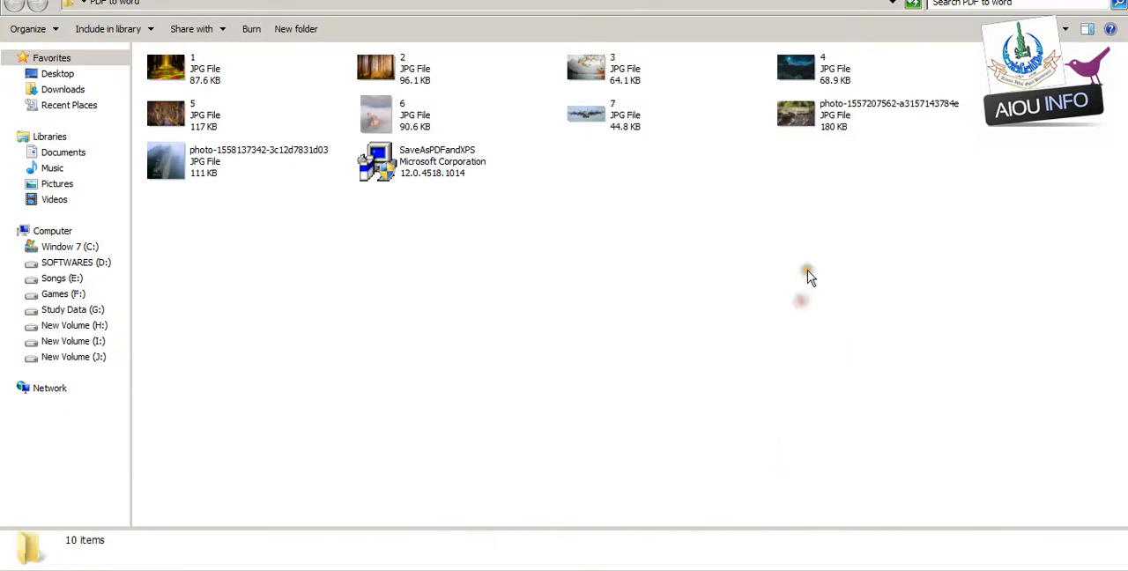
right_click(843, 119)
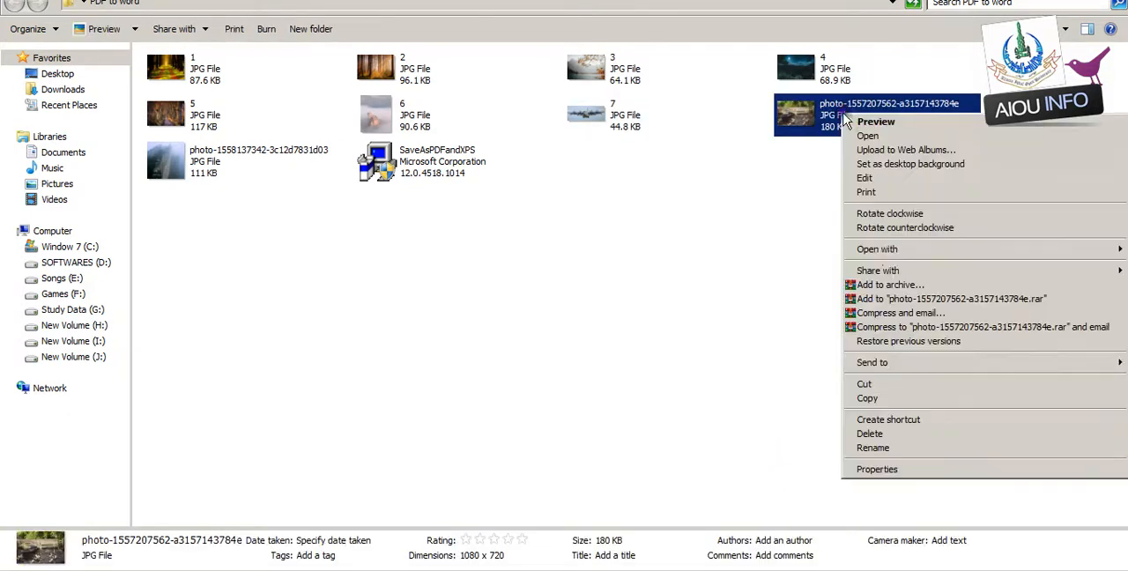
left_click(916, 448)
type("8")
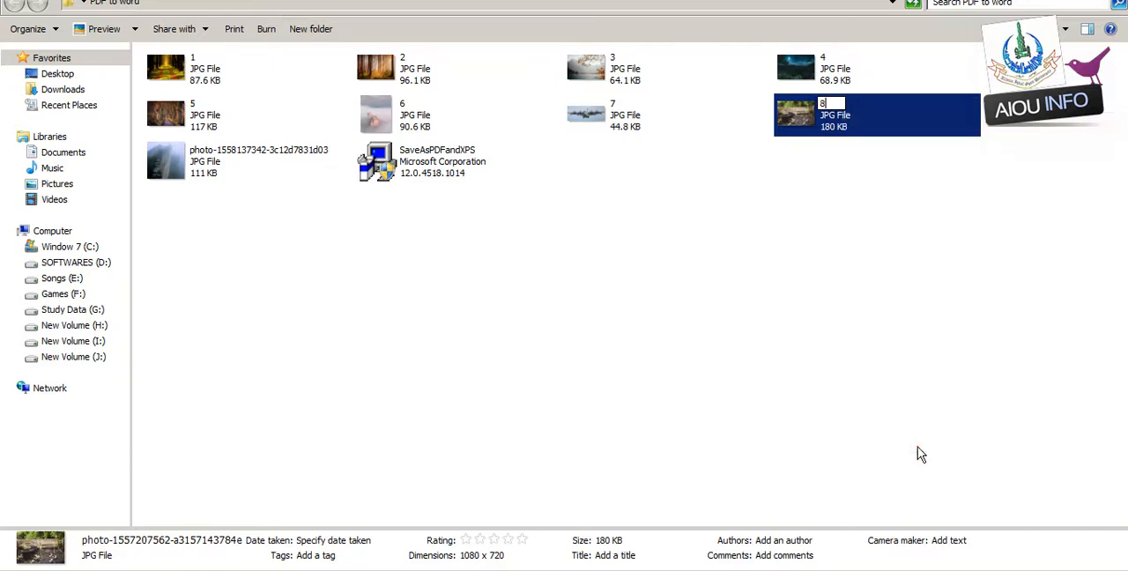
left_click(385, 310)
left_click(238, 166)
right_click(238, 166)
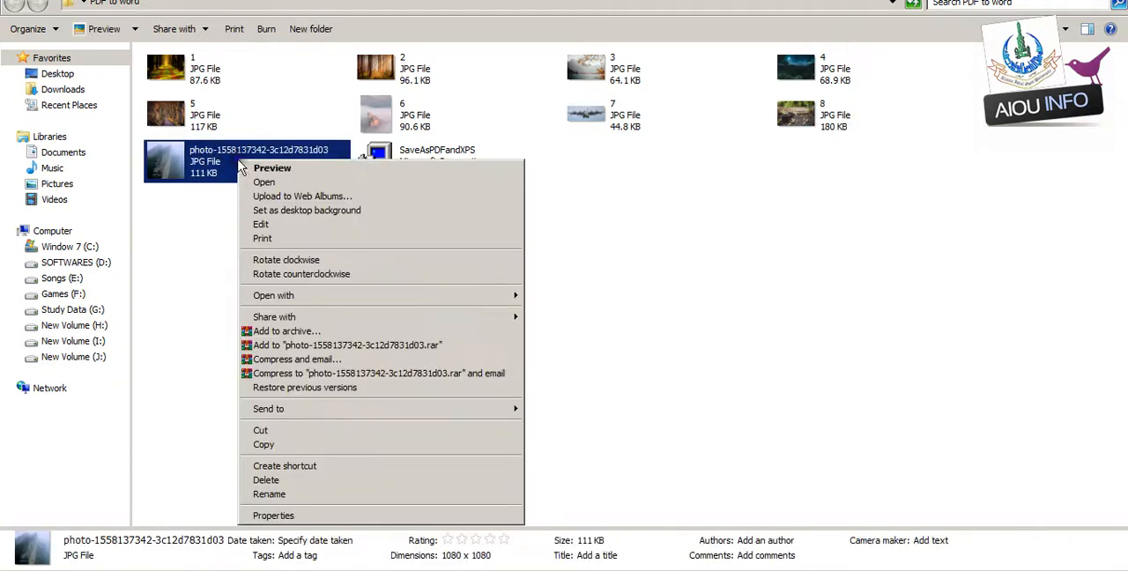
left_click(353, 493)
type("9")
key("Return")
left_click(396, 276)
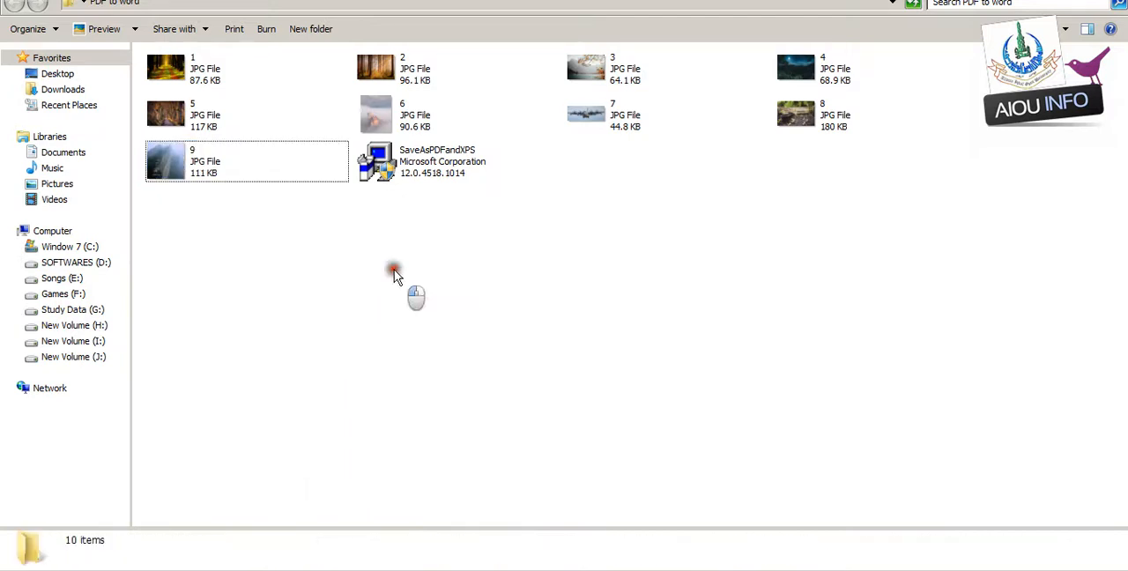
- Create a new Word document in the PDF to word folder named ROLL NO followed by the student's roll number
right_click(395, 276)
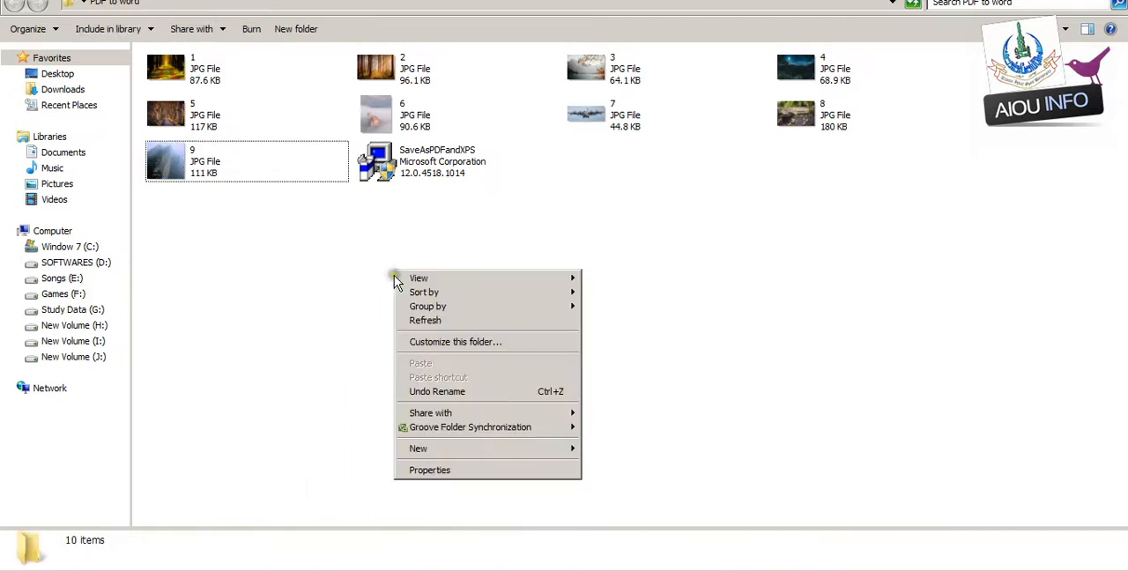
mouse_move(502, 451)
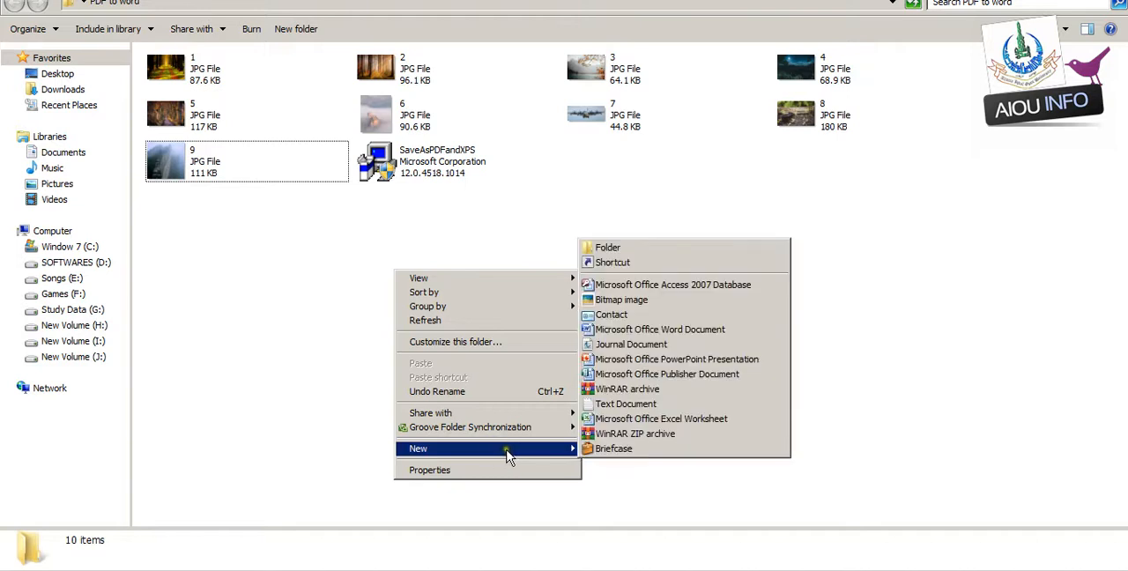
left_click(631, 330)
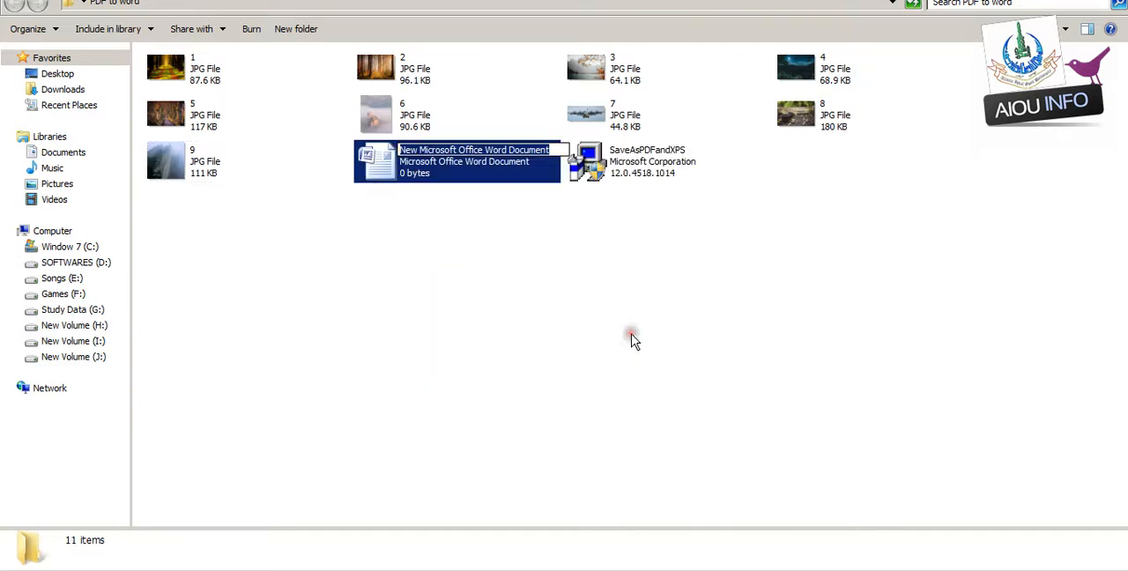
type("ROLL NO 1234")
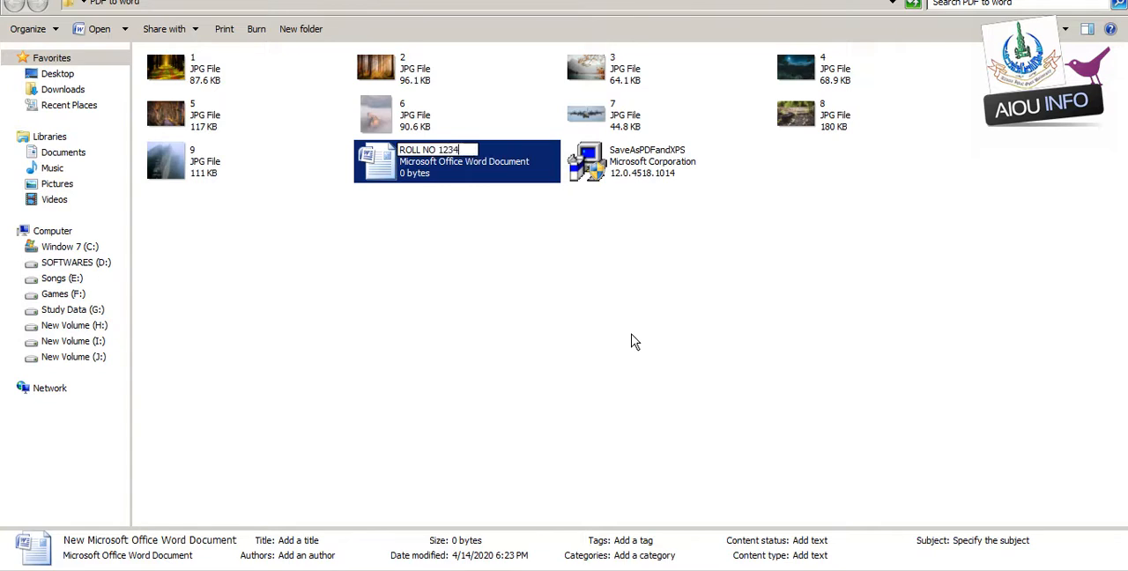
key("Return")
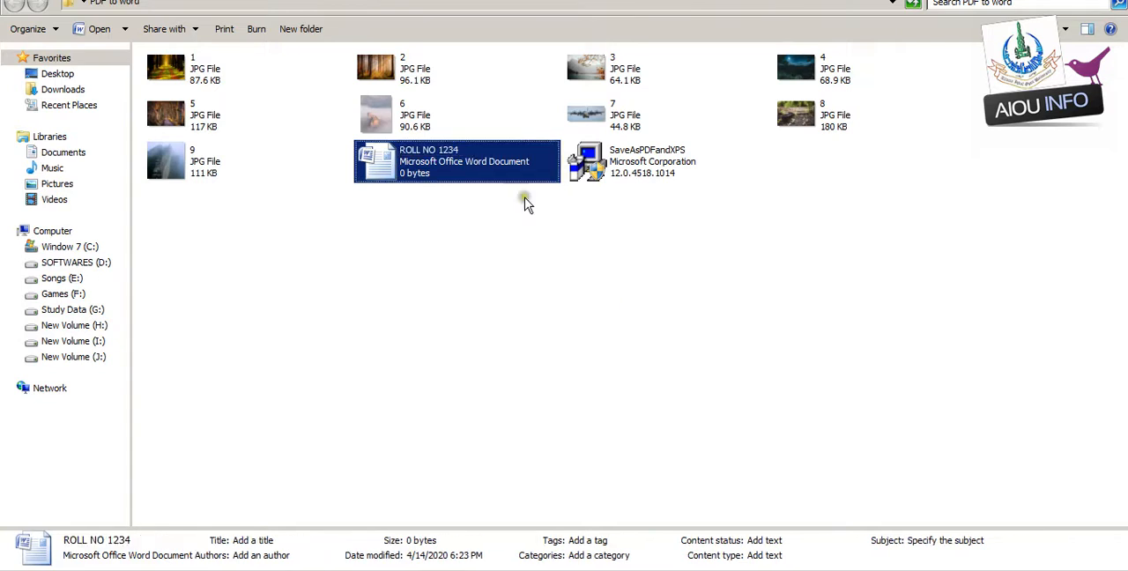
- Open the new Word document, place the cursor on its first page, and switch back to the folder window
left_click(452, 180)
double_click(452, 180)
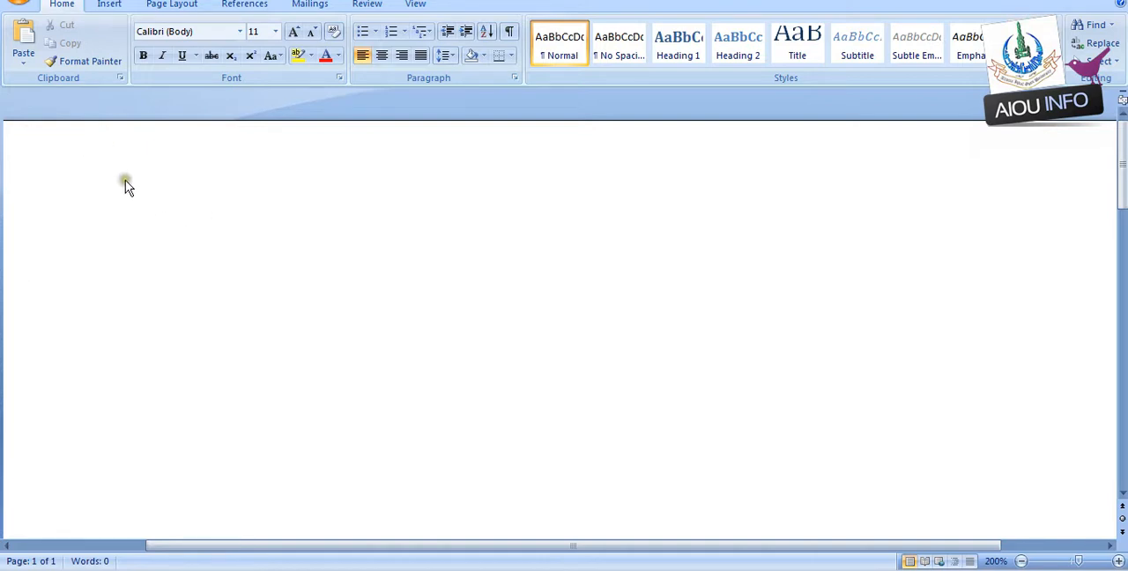
left_click(209, 186)
left_click(191, 187)
key("alt+Tab")
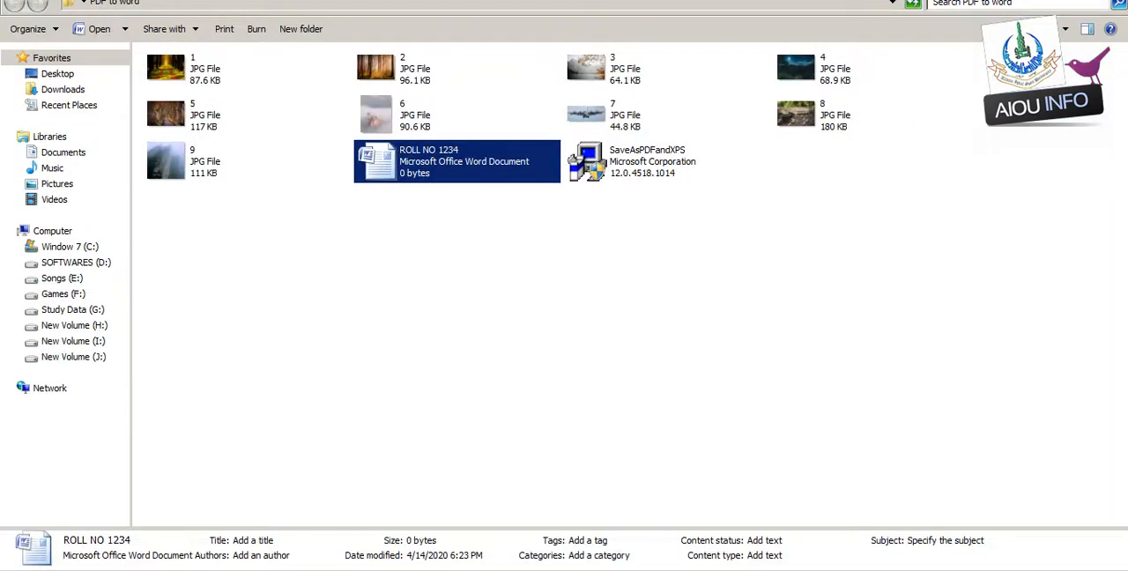
- Install the SaveAsPDFandXPS add-in, accepting the Microsoft Software License Terms and continuing through to completion
left_click(656, 160)
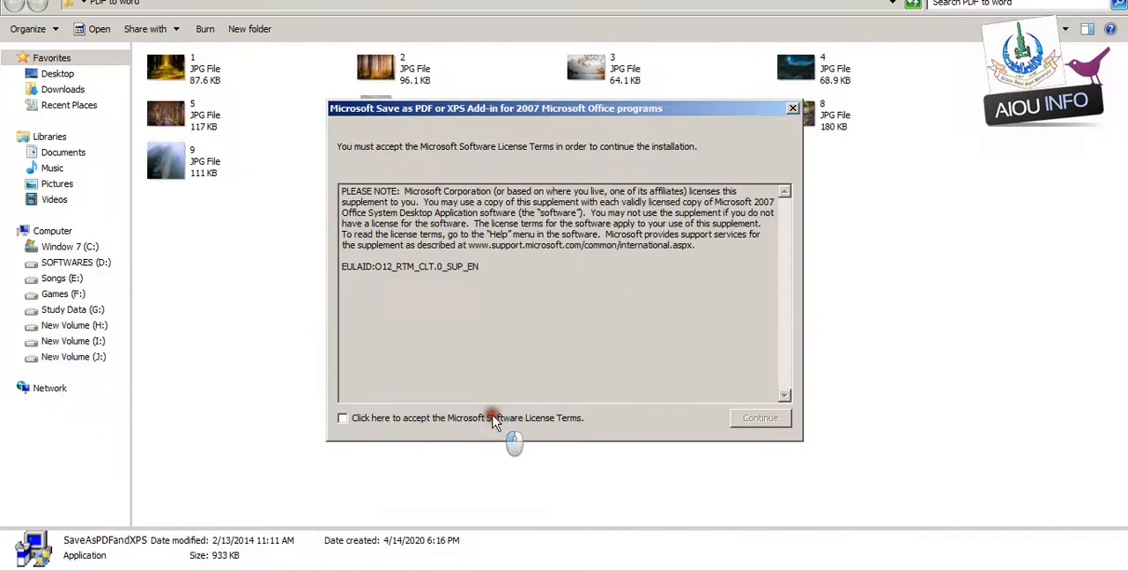
left_click(494, 418)
left_click(770, 418)
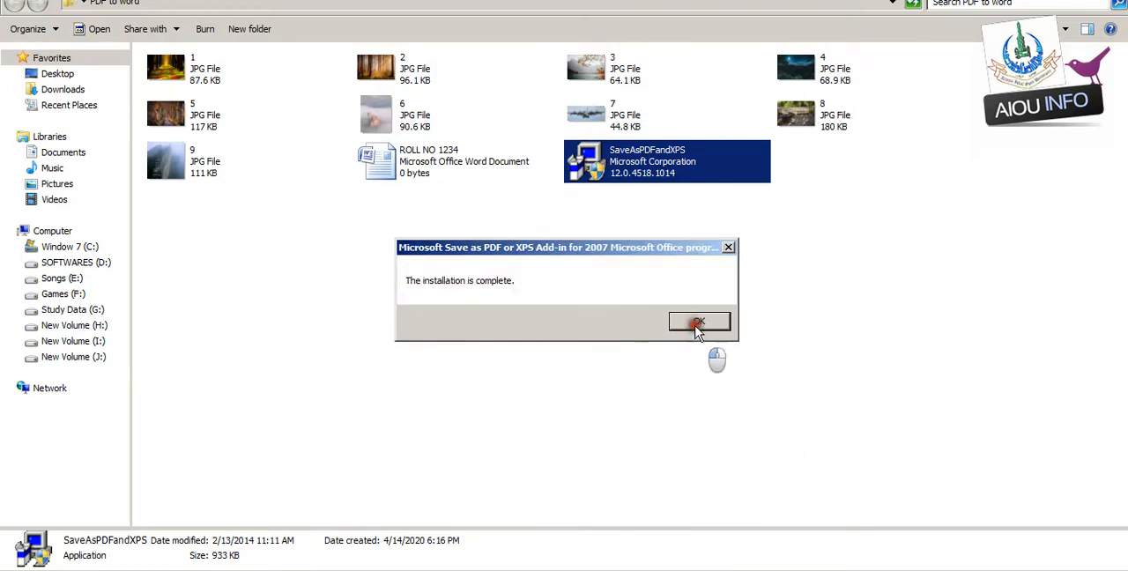
left_click(696, 323)
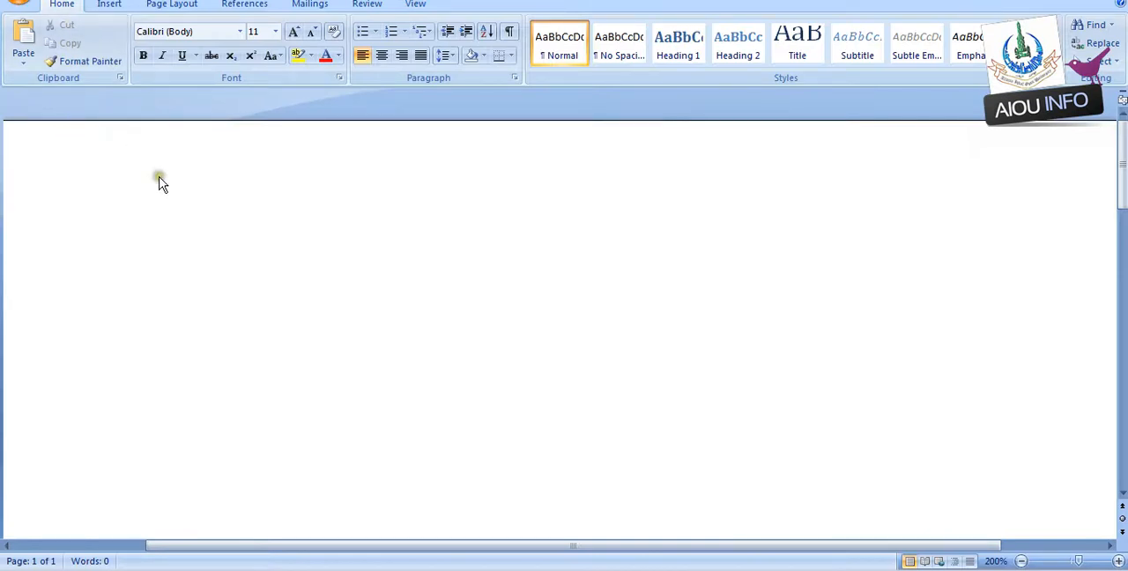
- Insert all nine pictures, 1 to 9, from the PDF to word folder into the document
left_click(476, 176)
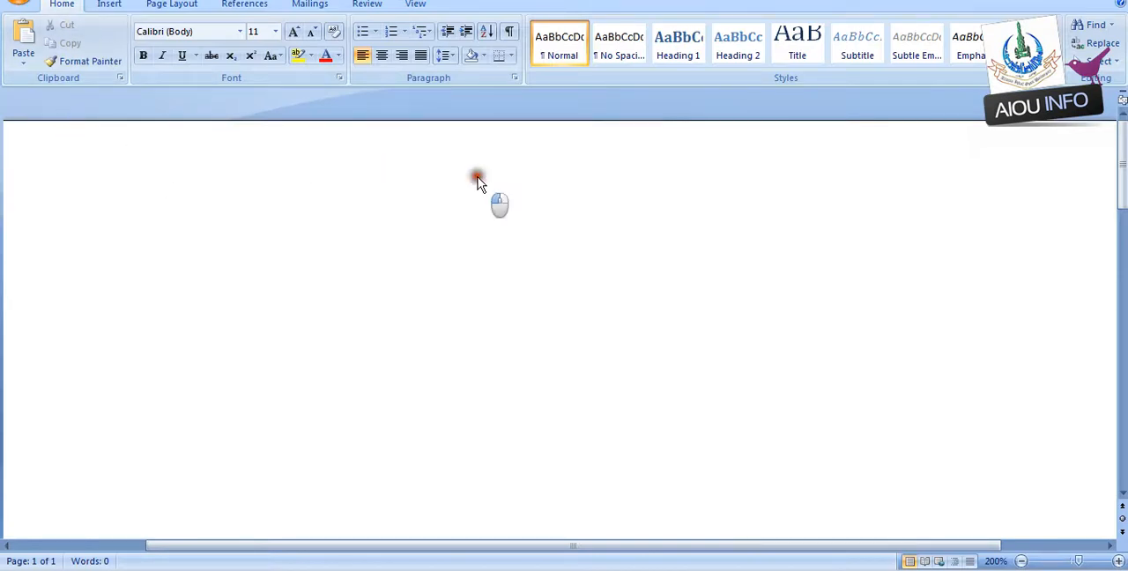
left_click(109, 5)
left_click(181, 58)
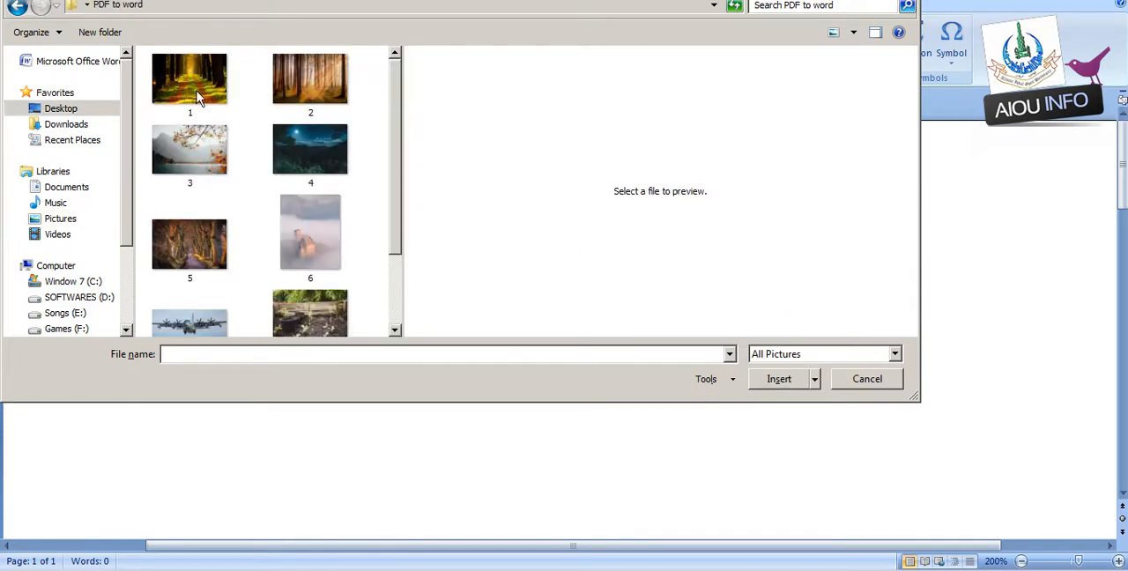
left_click(197, 97)
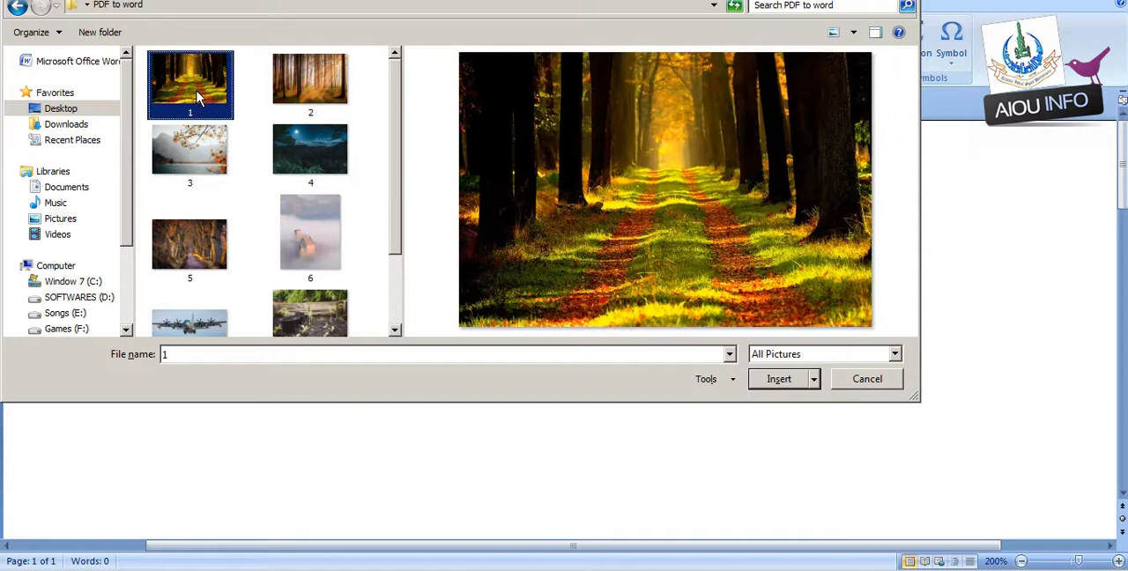
key("ctrl+a")
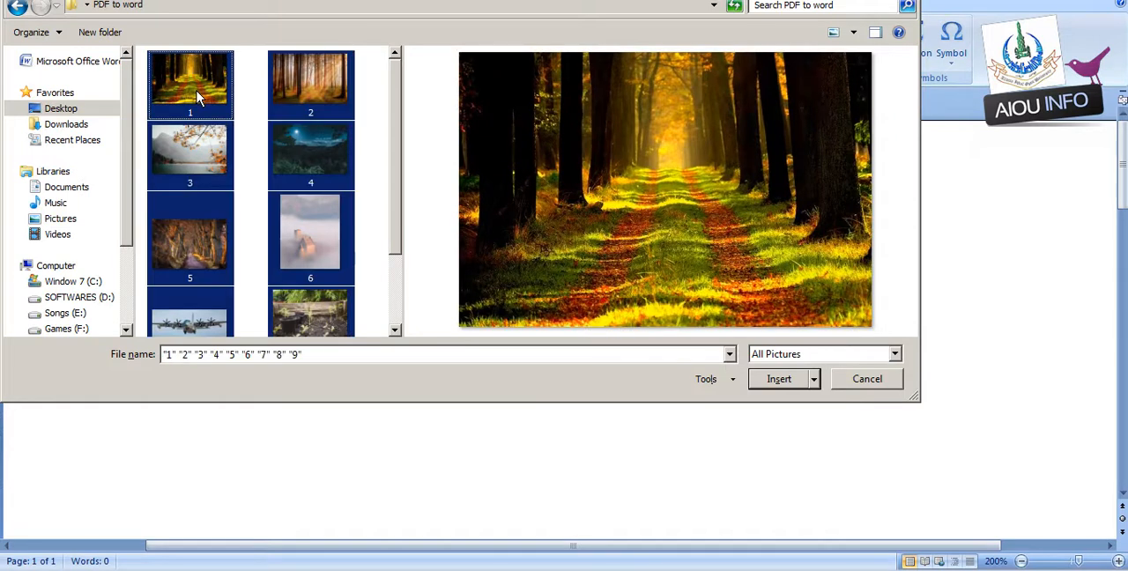
left_click_drag(394, 97, 396, 141)
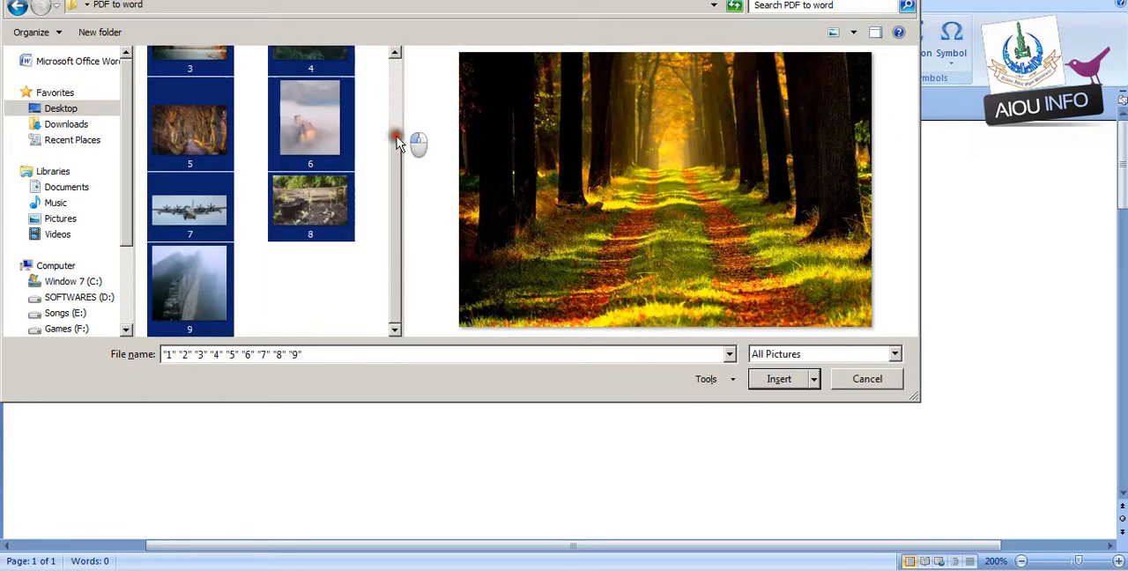
left_click(793, 383)
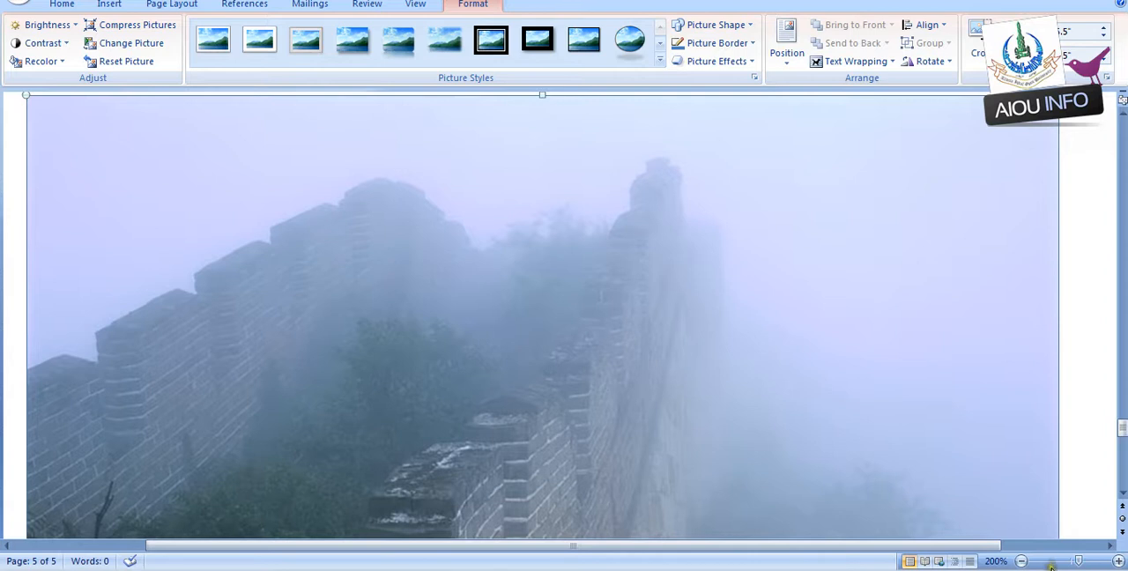
left_click(1022, 561)
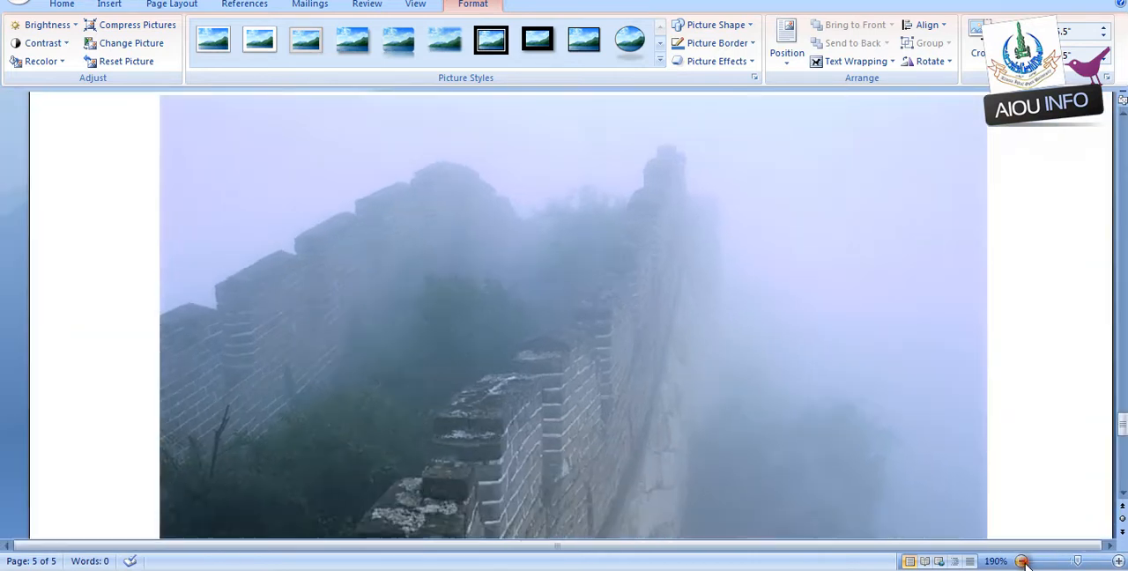